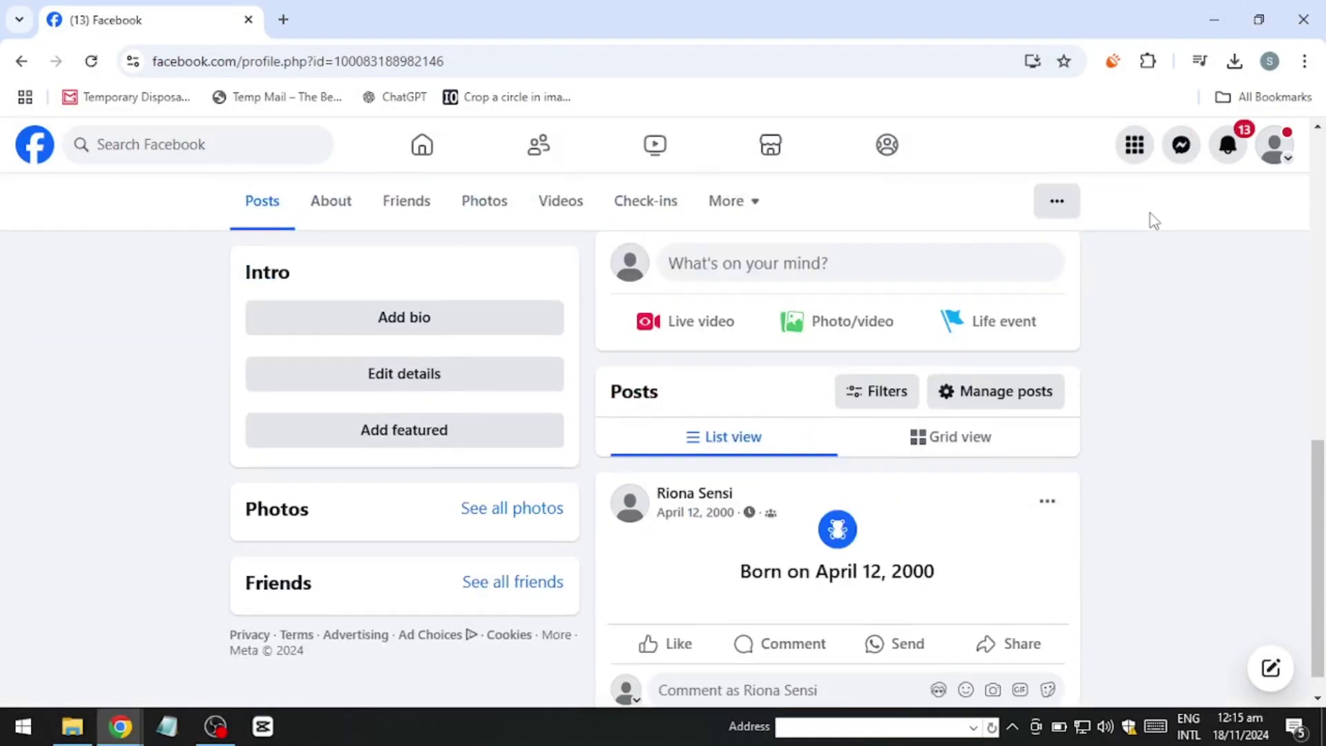
pyautogui.scroll(-1, 1153, 221)
pyautogui.scroll(1, 441, 270)
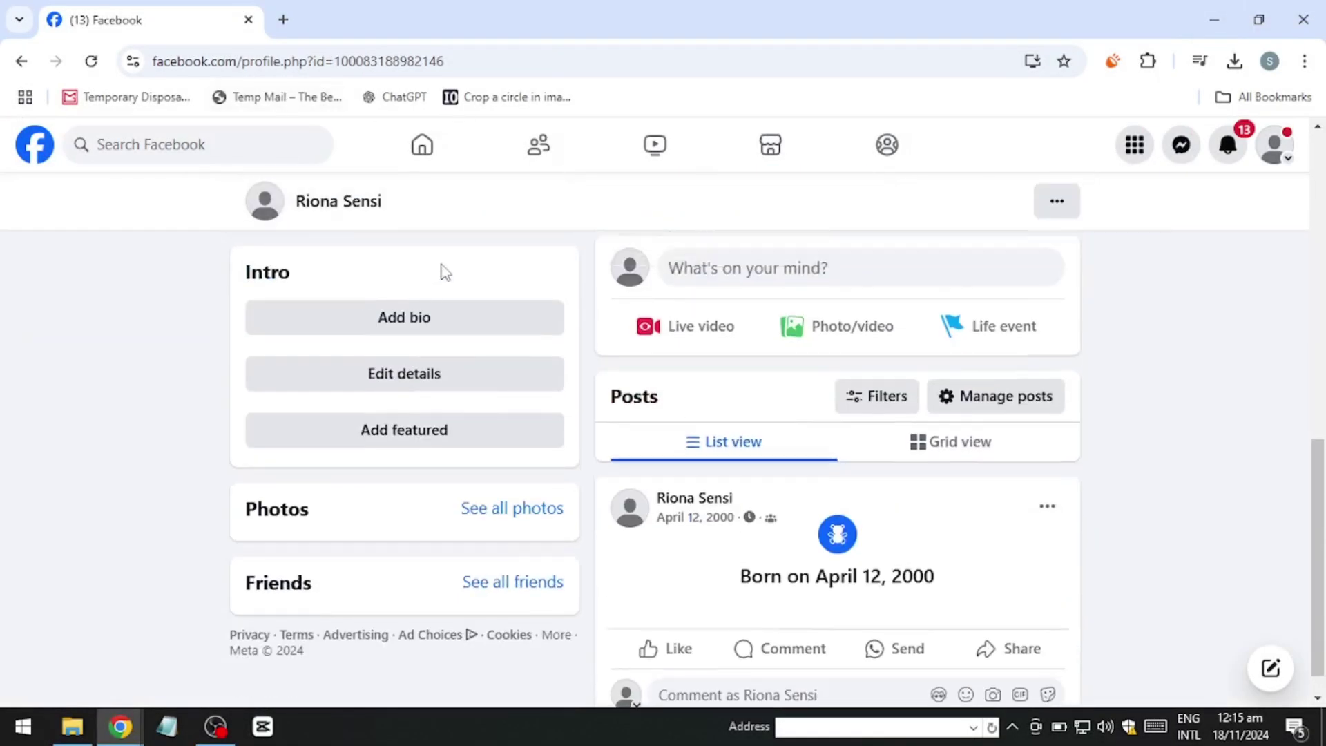
pyautogui.scroll(5, 446, 265)
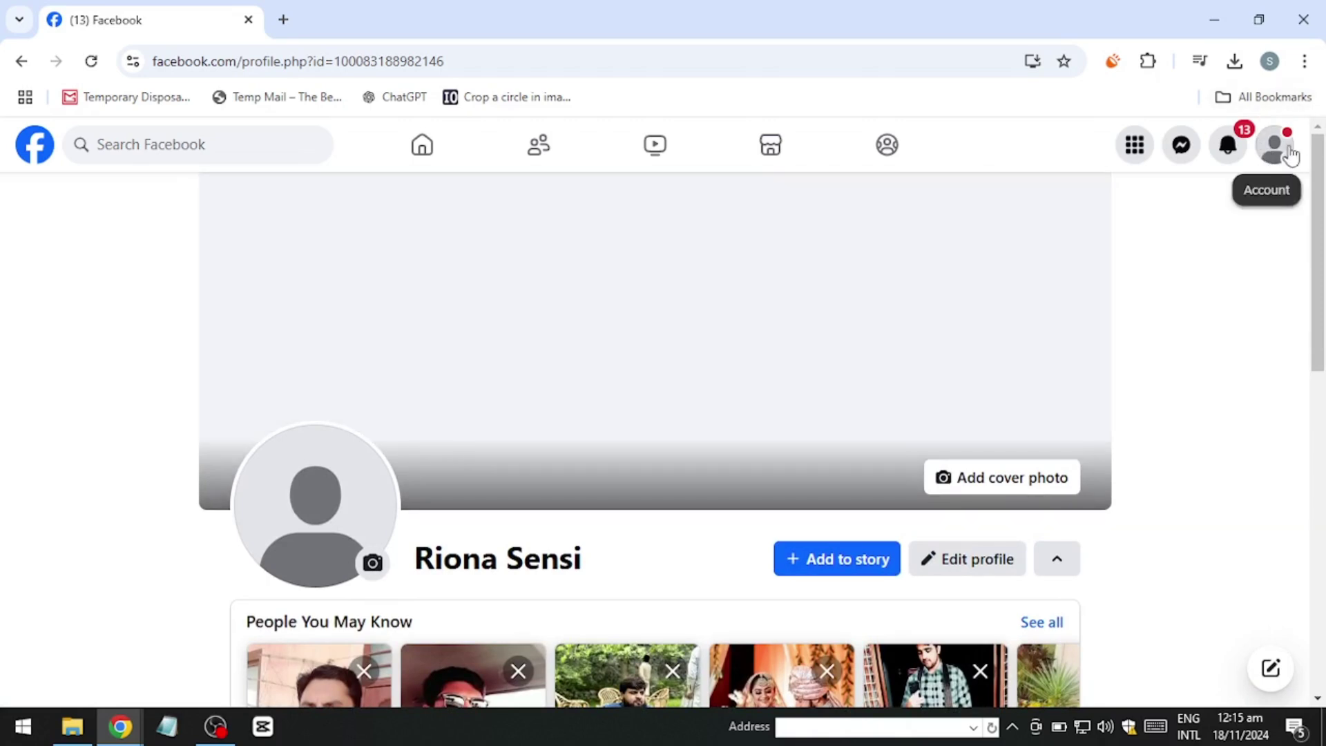
# Switch the acting profile to the Itsy Bitsy Page via the account menu's profile list.
pyautogui.click(1290, 156)
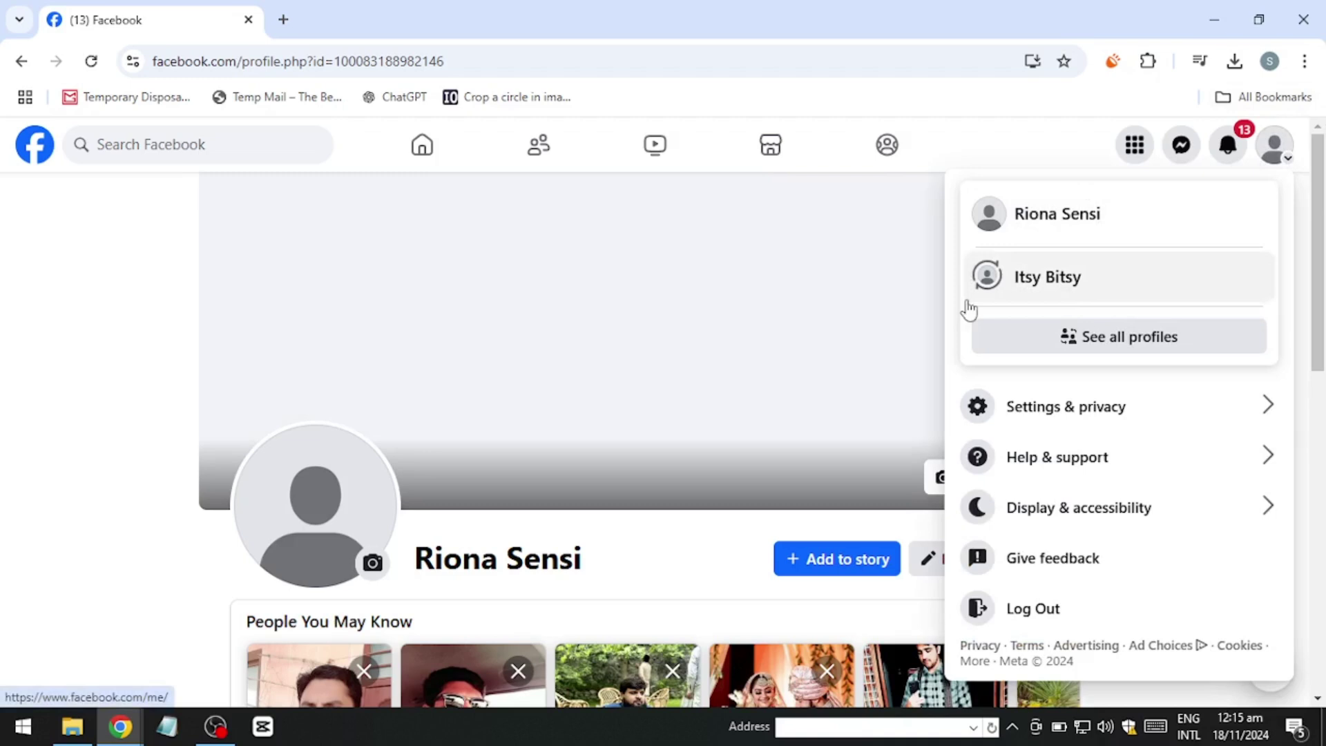
pyautogui.click(1067, 337)
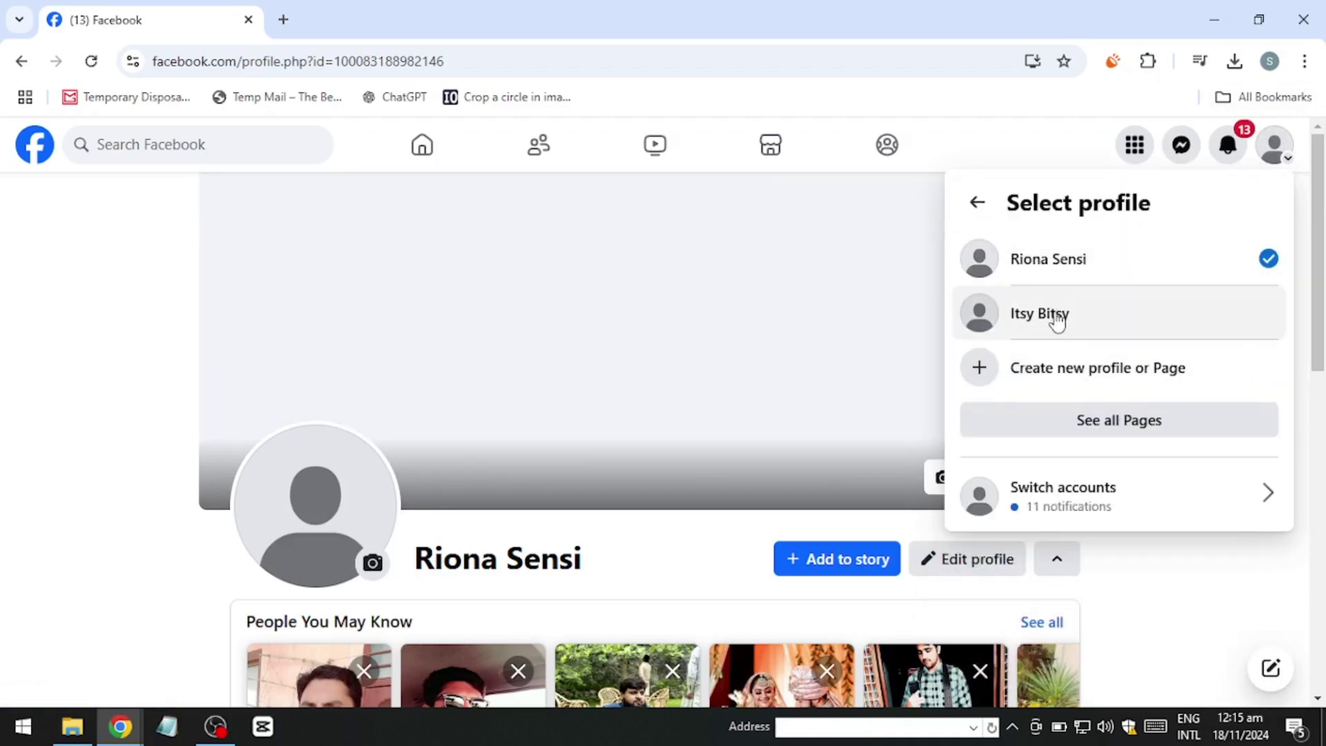
pyautogui.click(1057, 319)
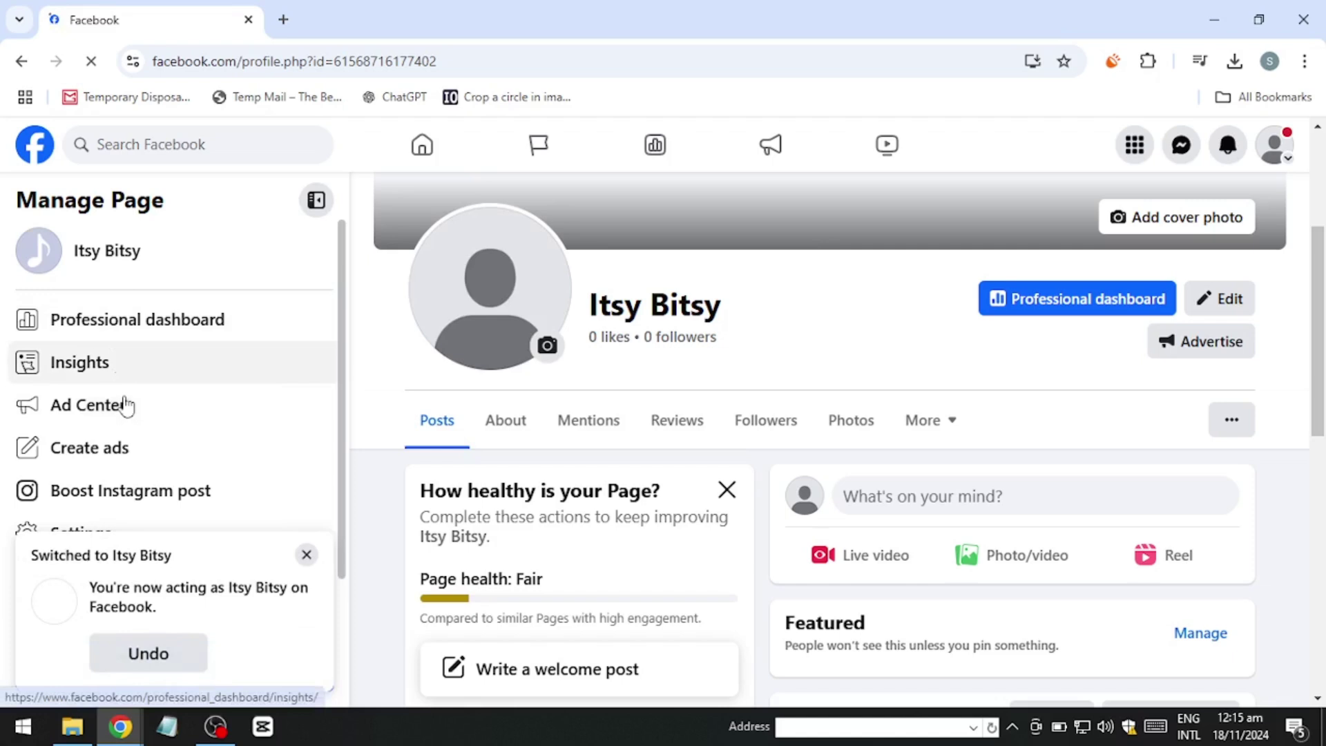
pyautogui.scroll(-1, 127, 374)
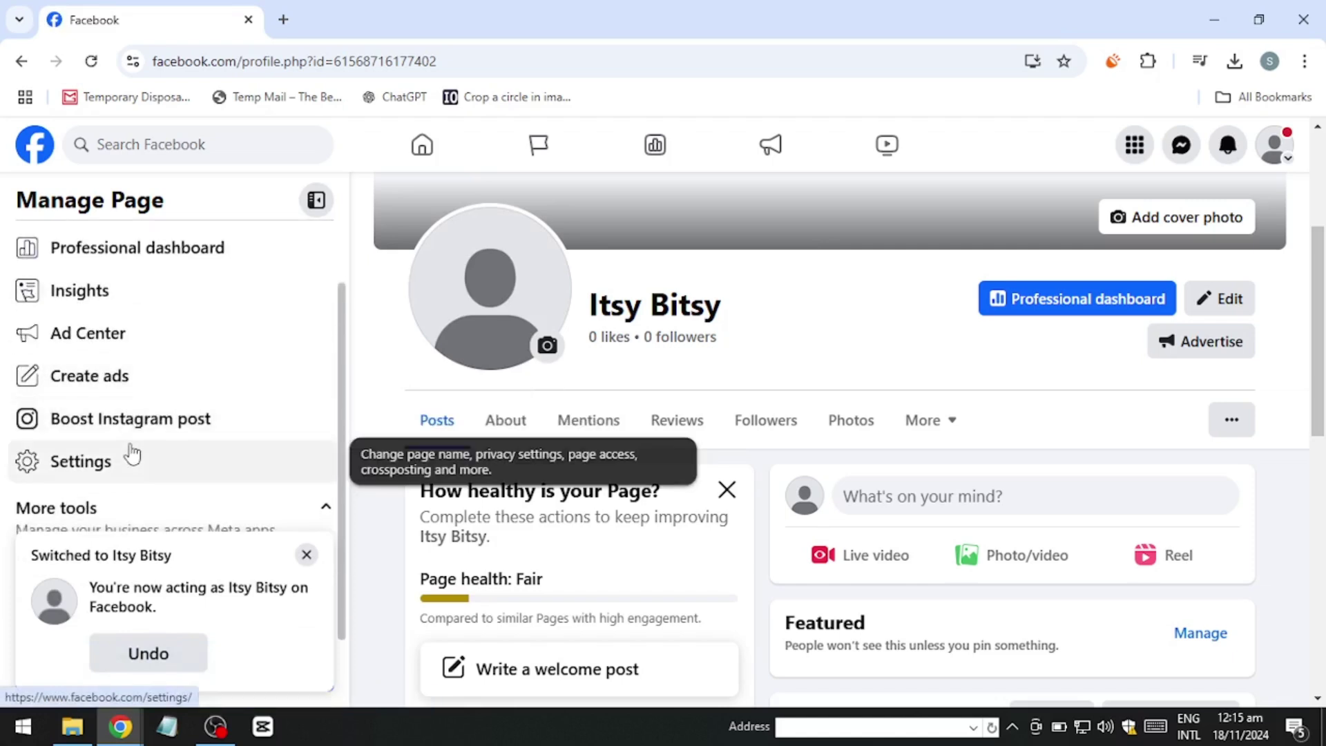
# Dismiss the 'Switched to Itsy Bitsy' notice.
pyautogui.click(306, 555)
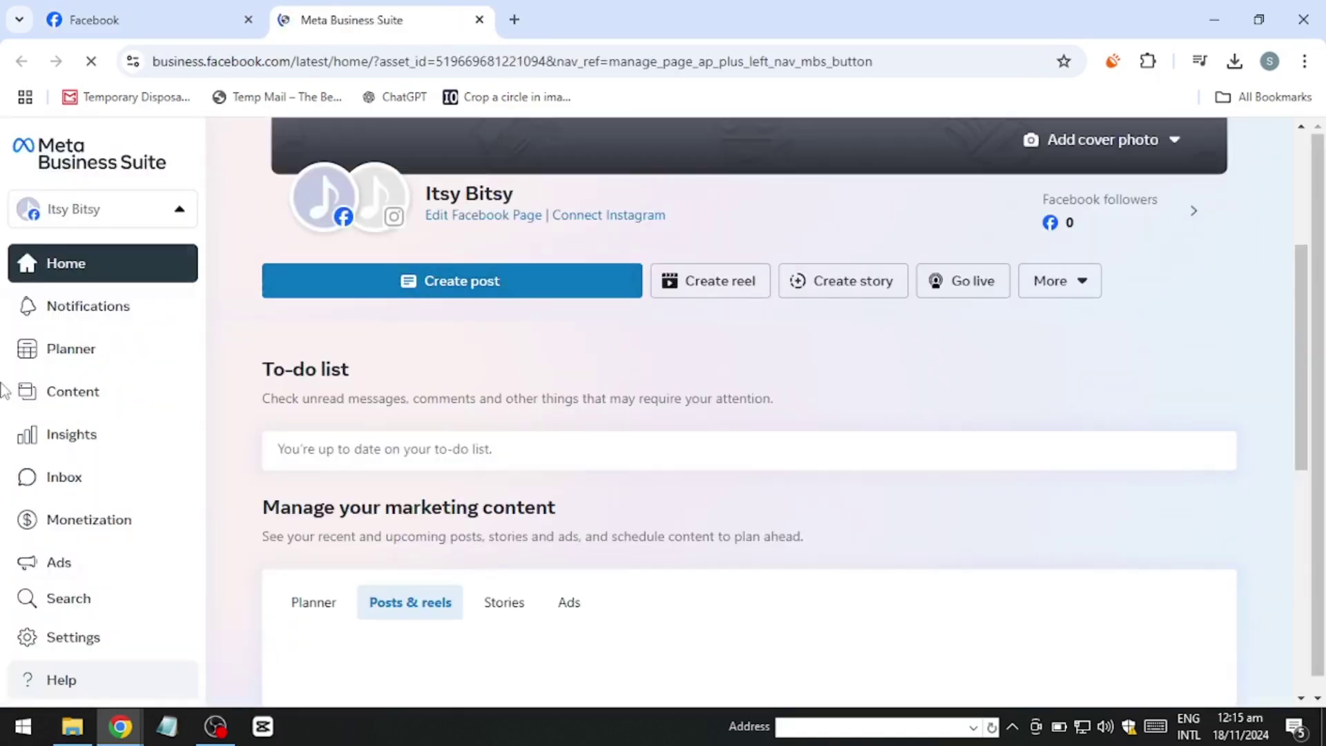
pyautogui.scroll(-1, 415, 357)
pyautogui.scroll(-2, 417, 366)
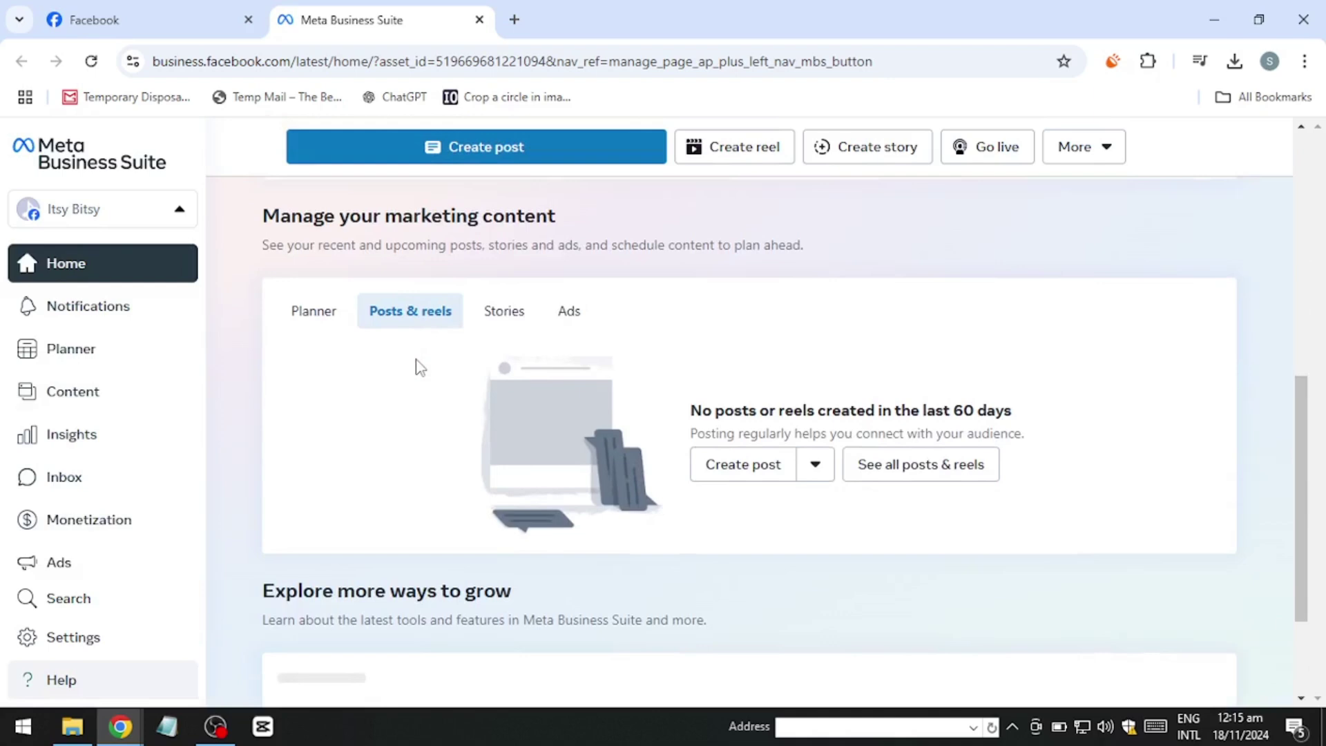
pyautogui.scroll(1, 416, 365)
pyautogui.scroll(2, 418, 366)
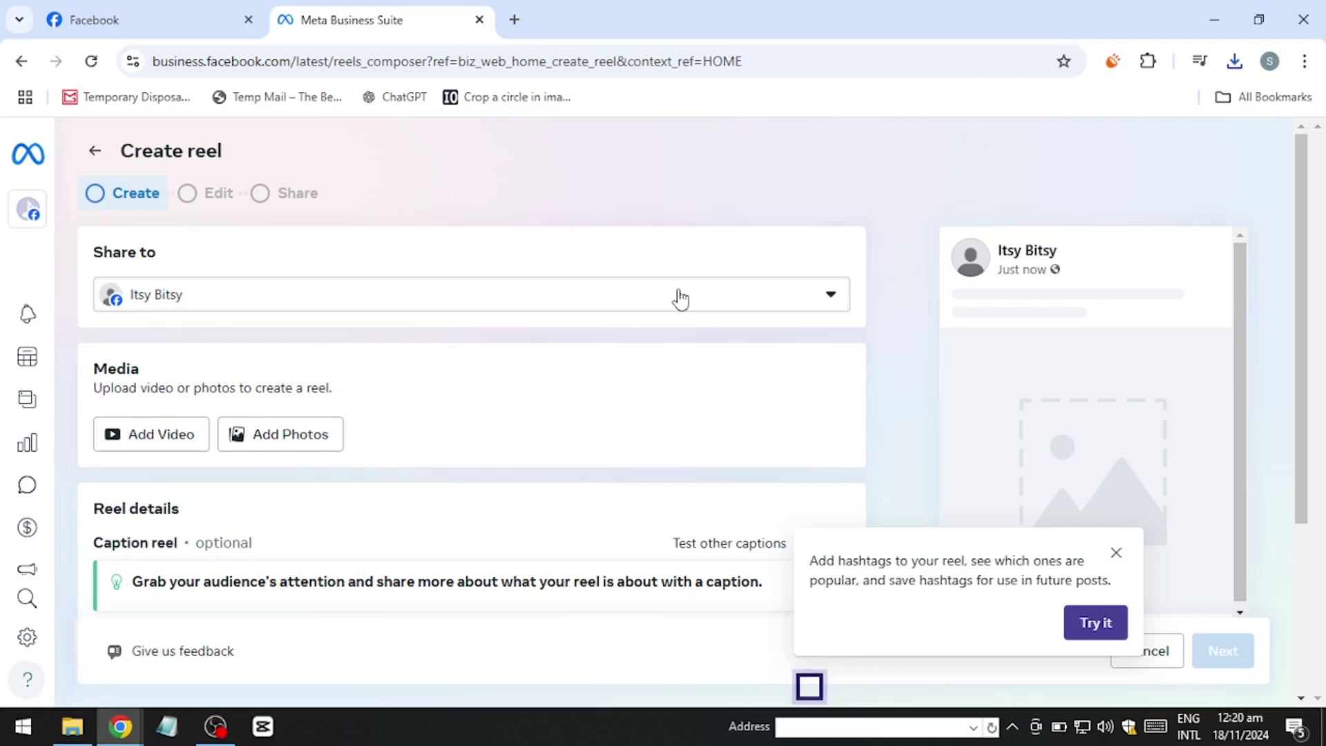
# Dismiss the hashtag tip and upload the cat video from Downloads to the new reel.
pyautogui.click(1116, 554)
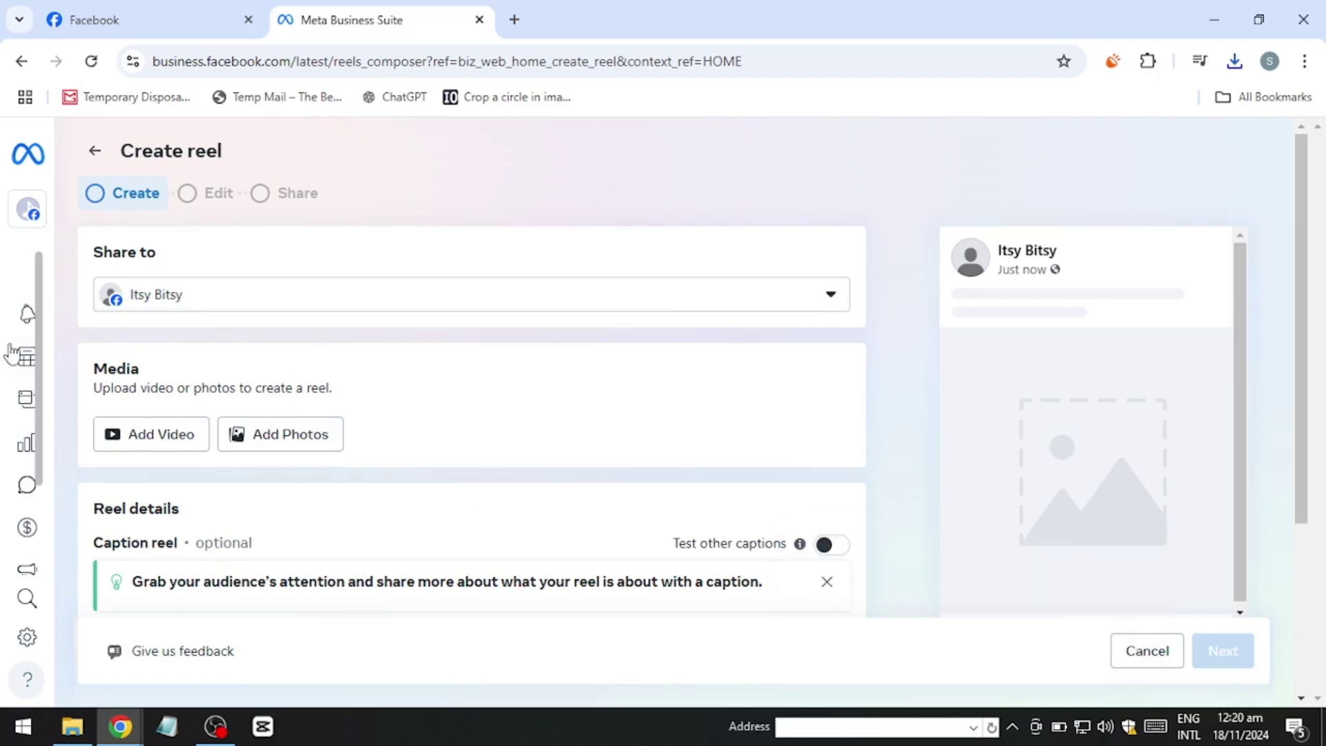
pyautogui.click(149, 434)
pyautogui.scroll(3, 85, 266)
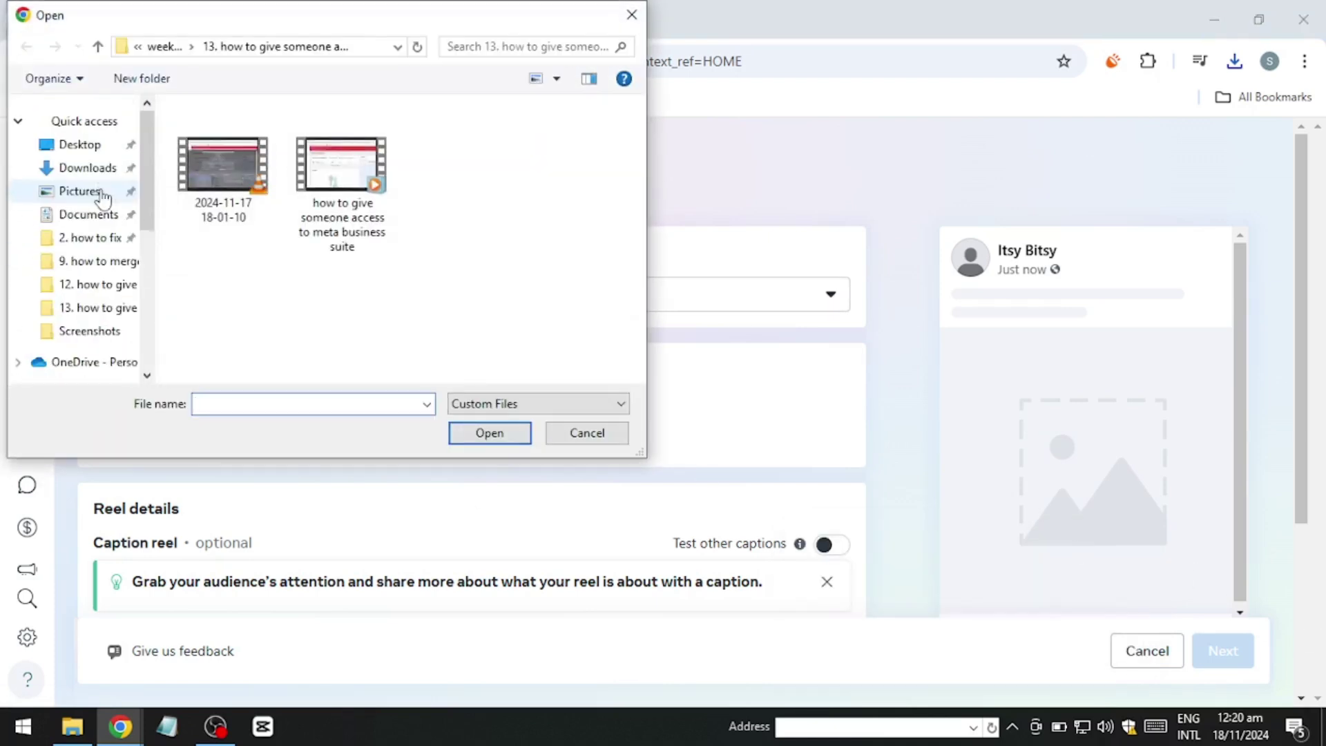
pyautogui.click(87, 167)
pyautogui.doubleClick(326, 164)
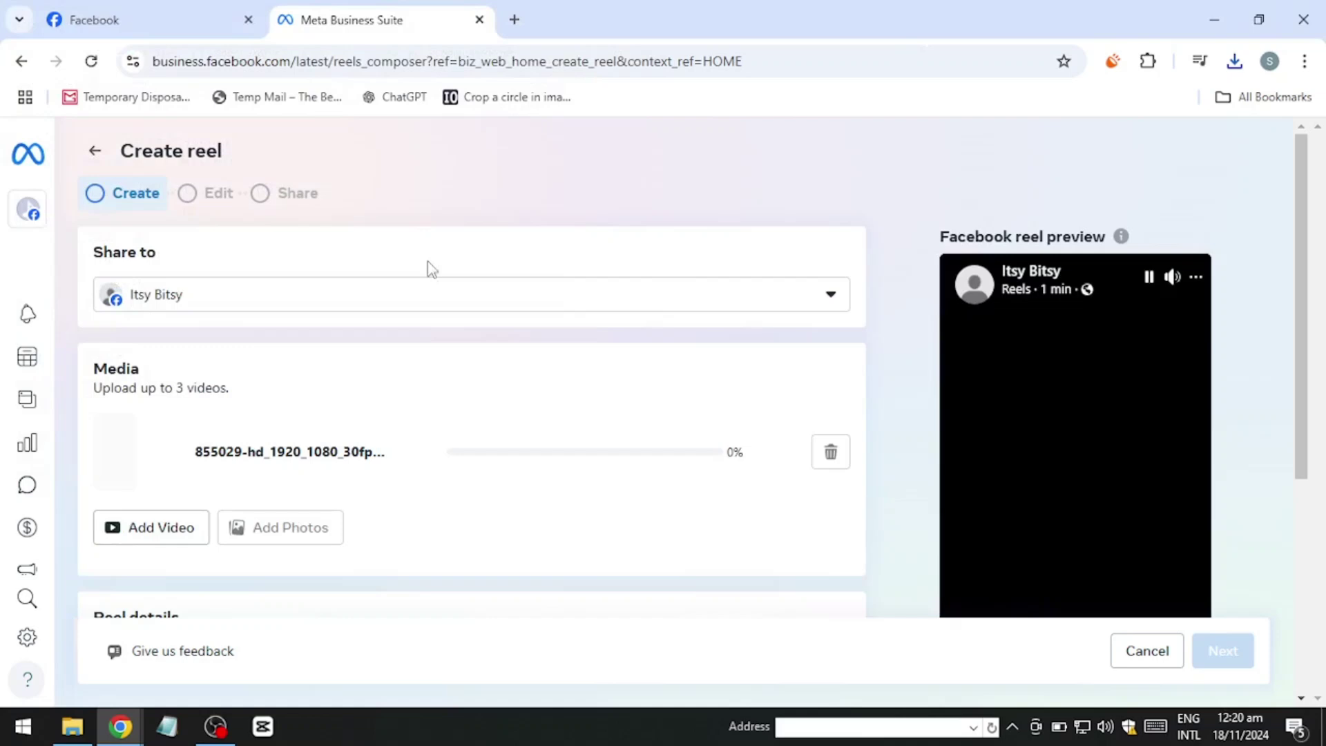
pyautogui.scroll(-2, 254, 387)
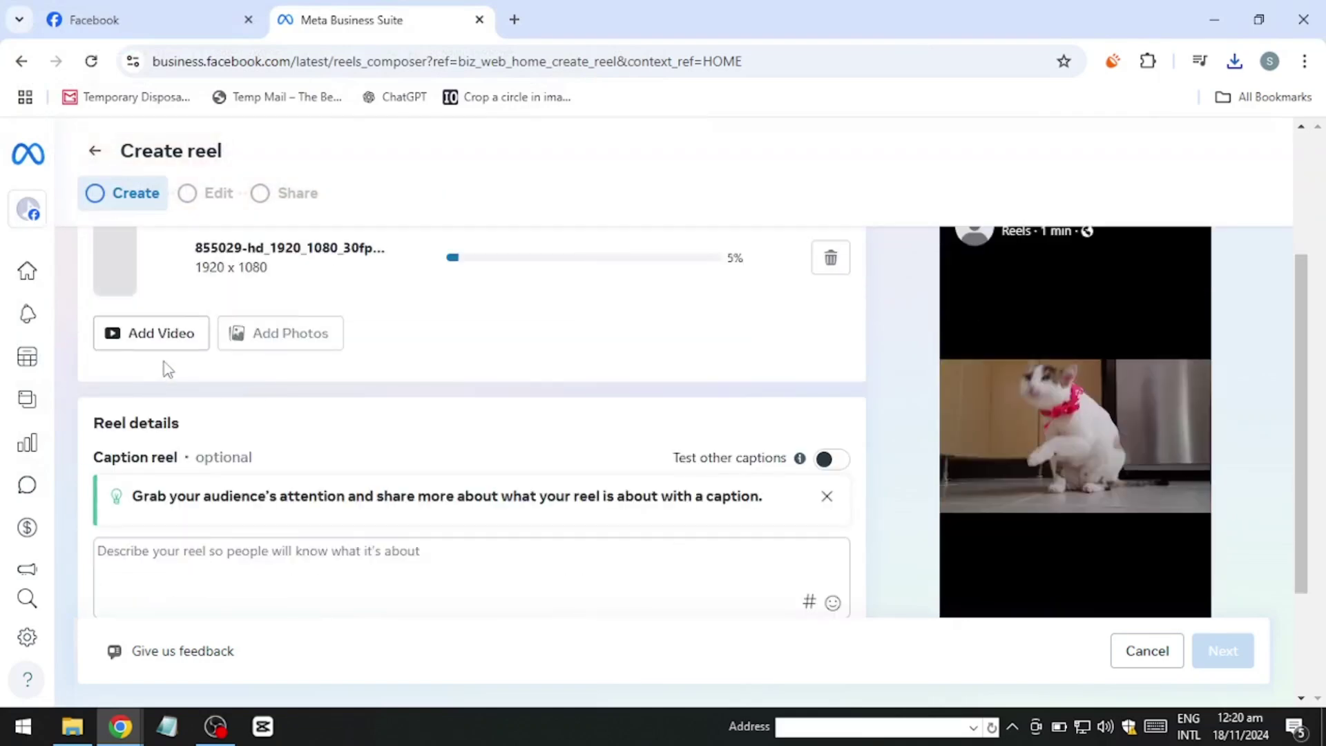
pyautogui.scroll(2, 163, 367)
pyautogui.scroll(-3, 165, 370)
pyautogui.scroll(-1, 161, 370)
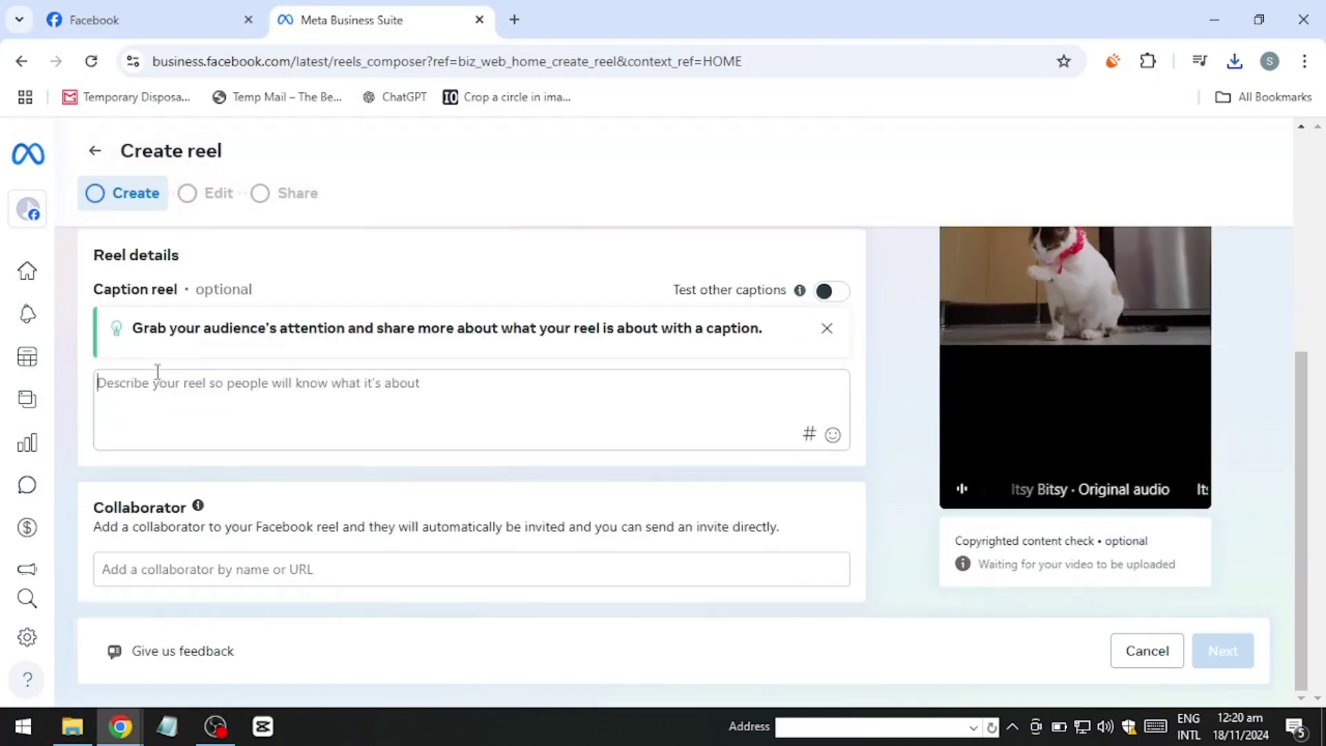
pyautogui.write('cats')
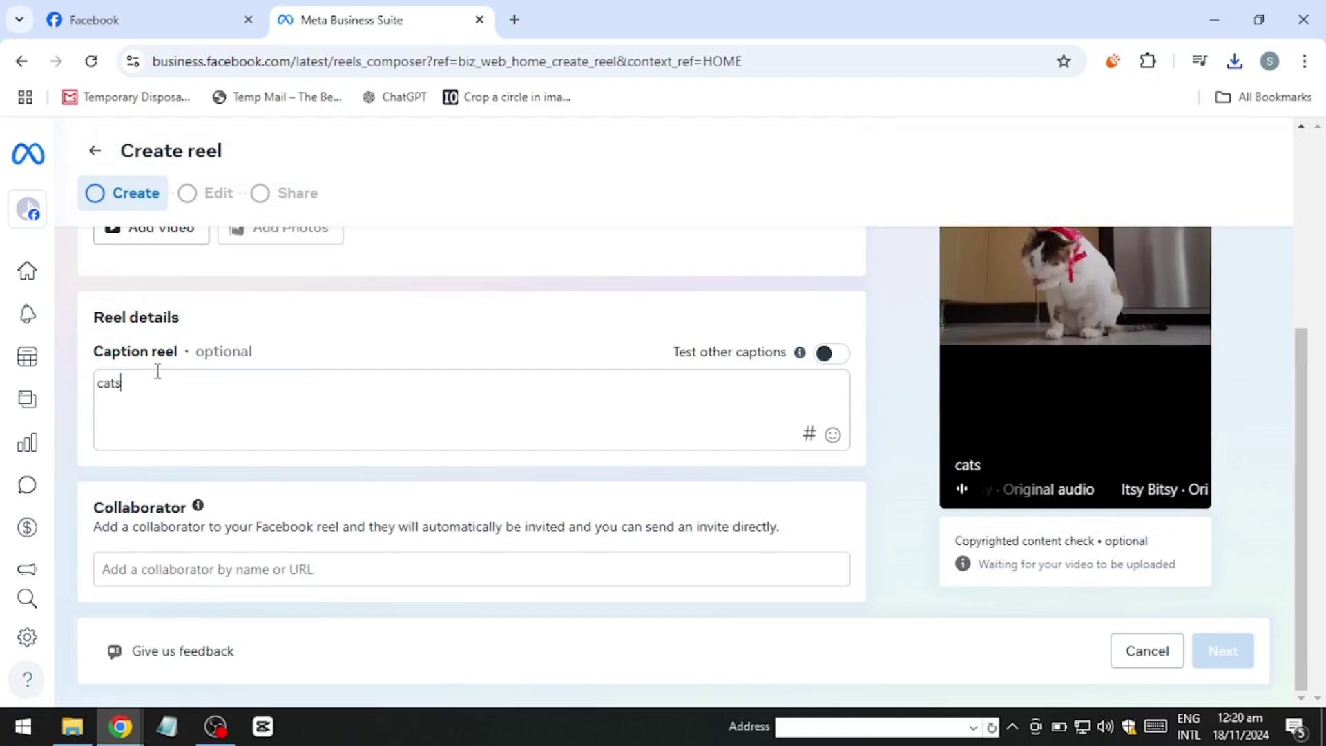
pyautogui.write(' xyz')
# Add StrayCats.Life as the reel's collaborator and copy the invite link.
pyautogui.click(148, 570)
pyautogui.write('cats')
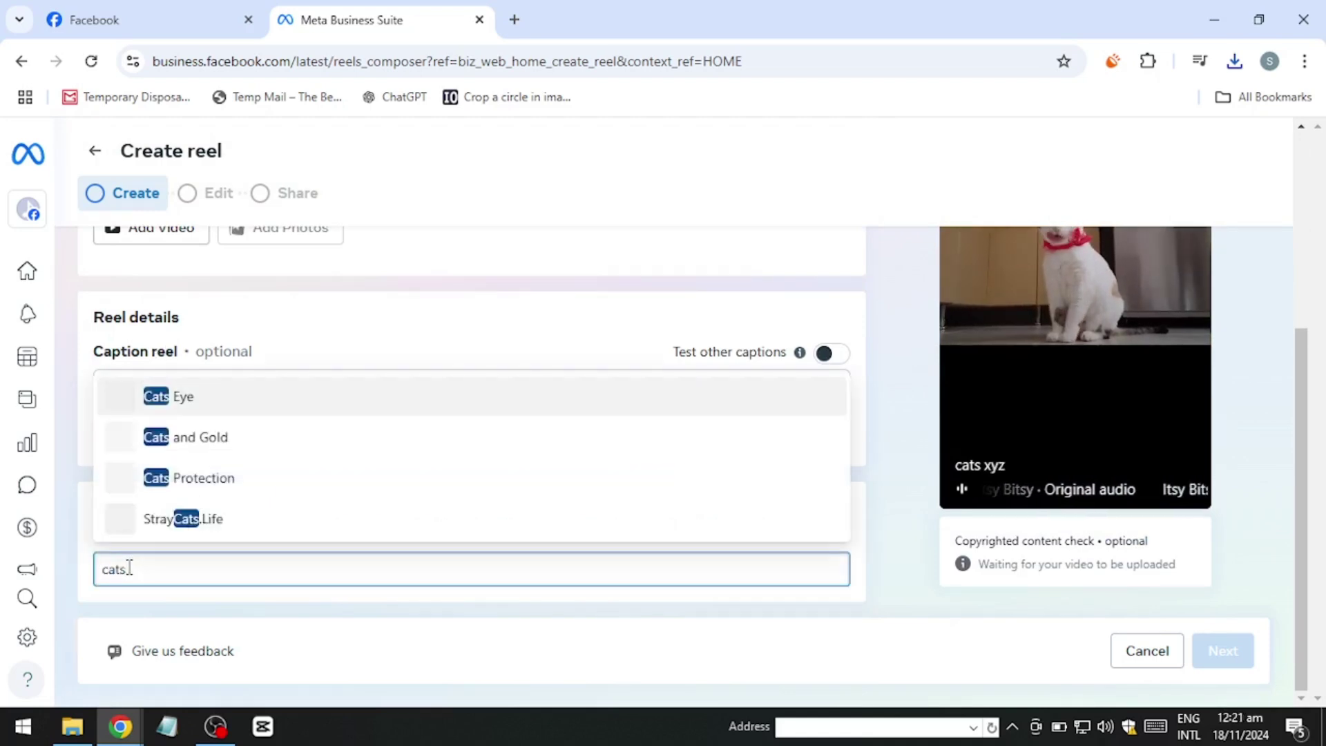
pyautogui.click(220, 521)
pyautogui.click(161, 569)
pyautogui.scroll(5, 705, 421)
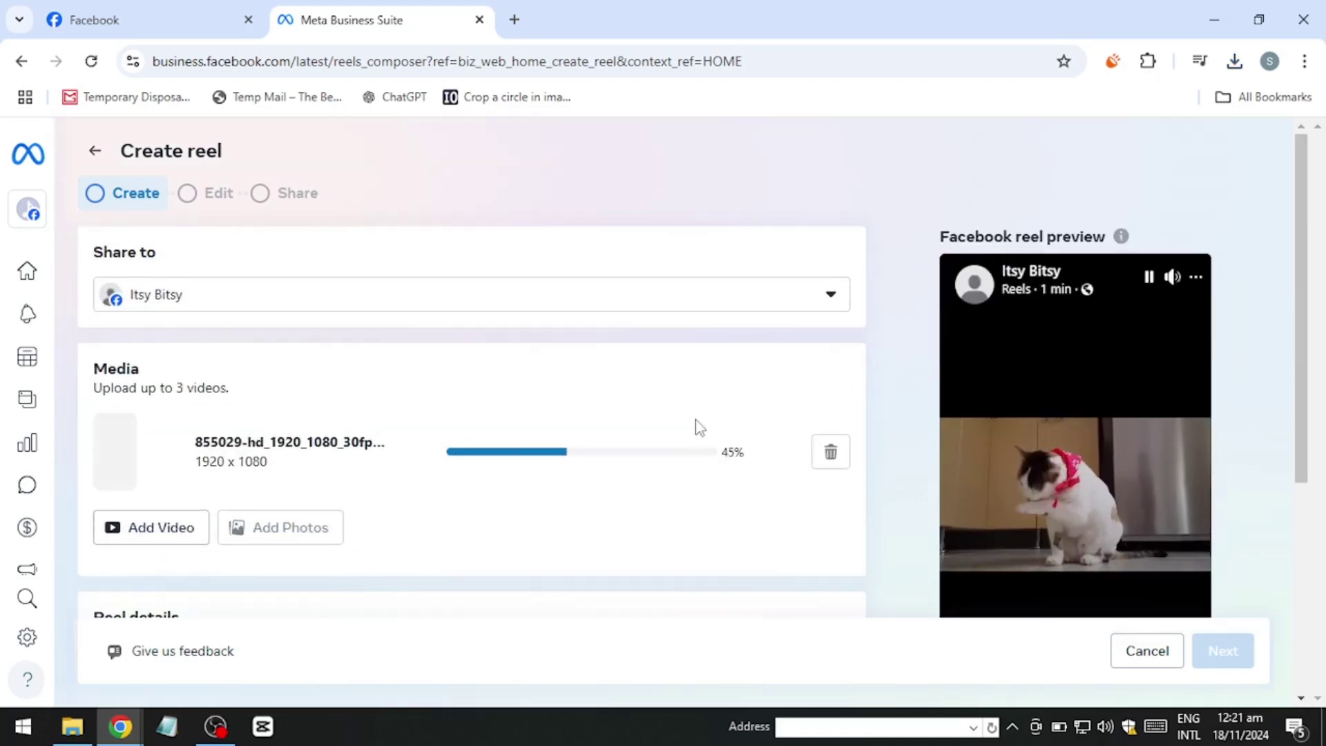
pyautogui.scroll(-3, 284, 400)
pyautogui.scroll(-1, 148, 533)
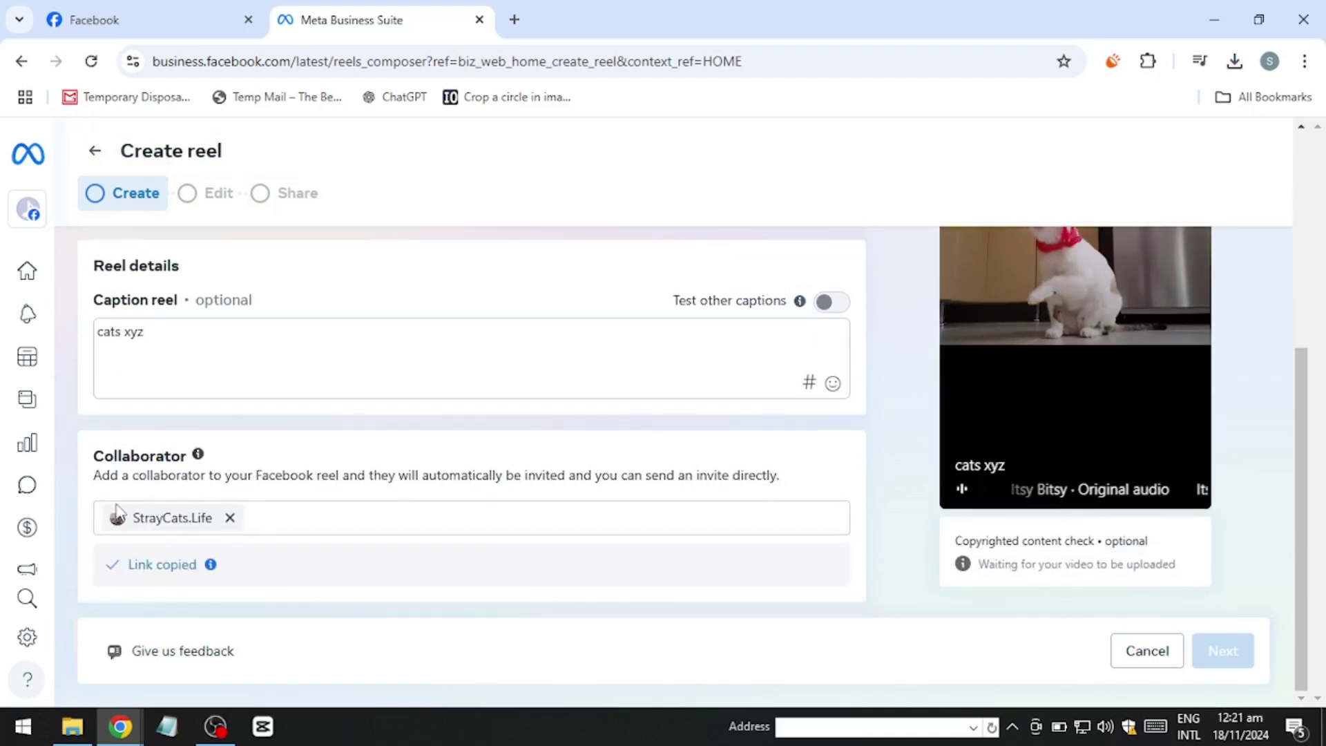
pyautogui.moveTo(210, 564)
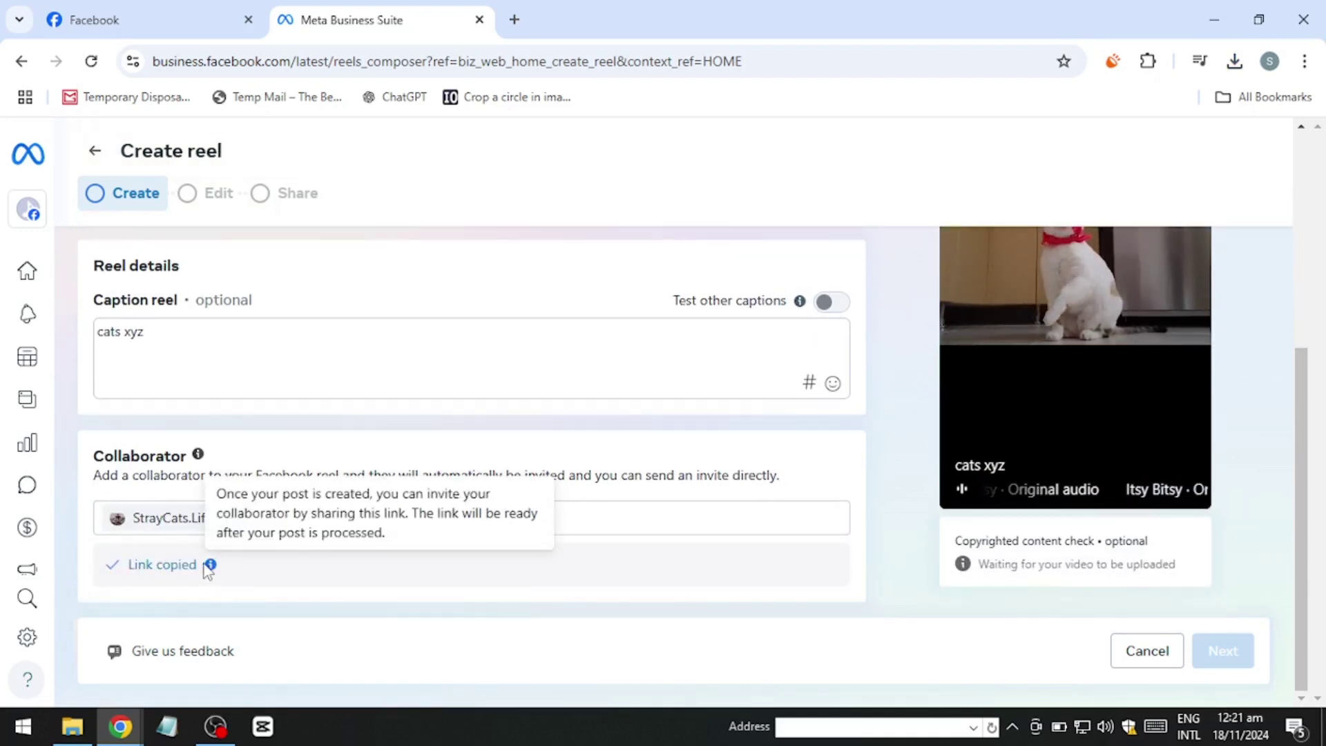
pyautogui.scroll(3, 512, 394)
pyautogui.scroll(1, 495, 396)
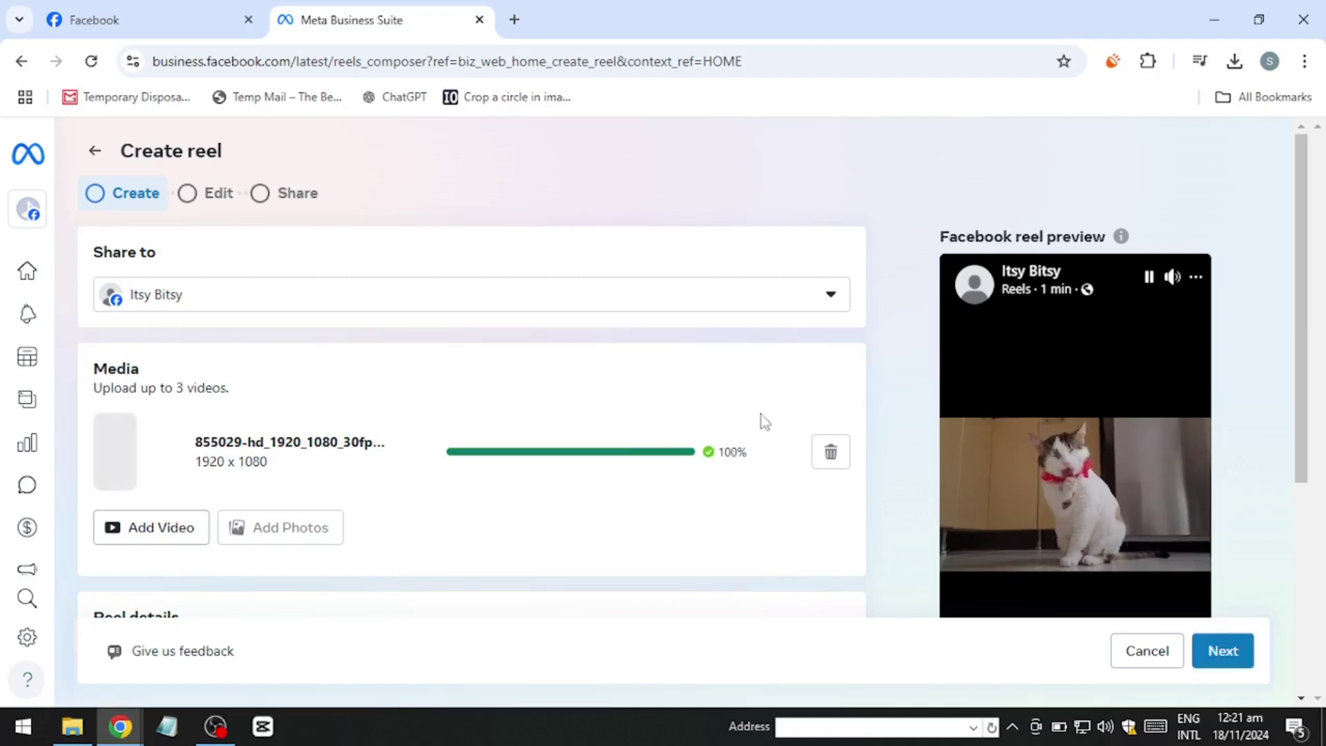
# Advance through Create and Edit, then share the reel now to Itsy Bitsy.
pyautogui.click(1223, 650)
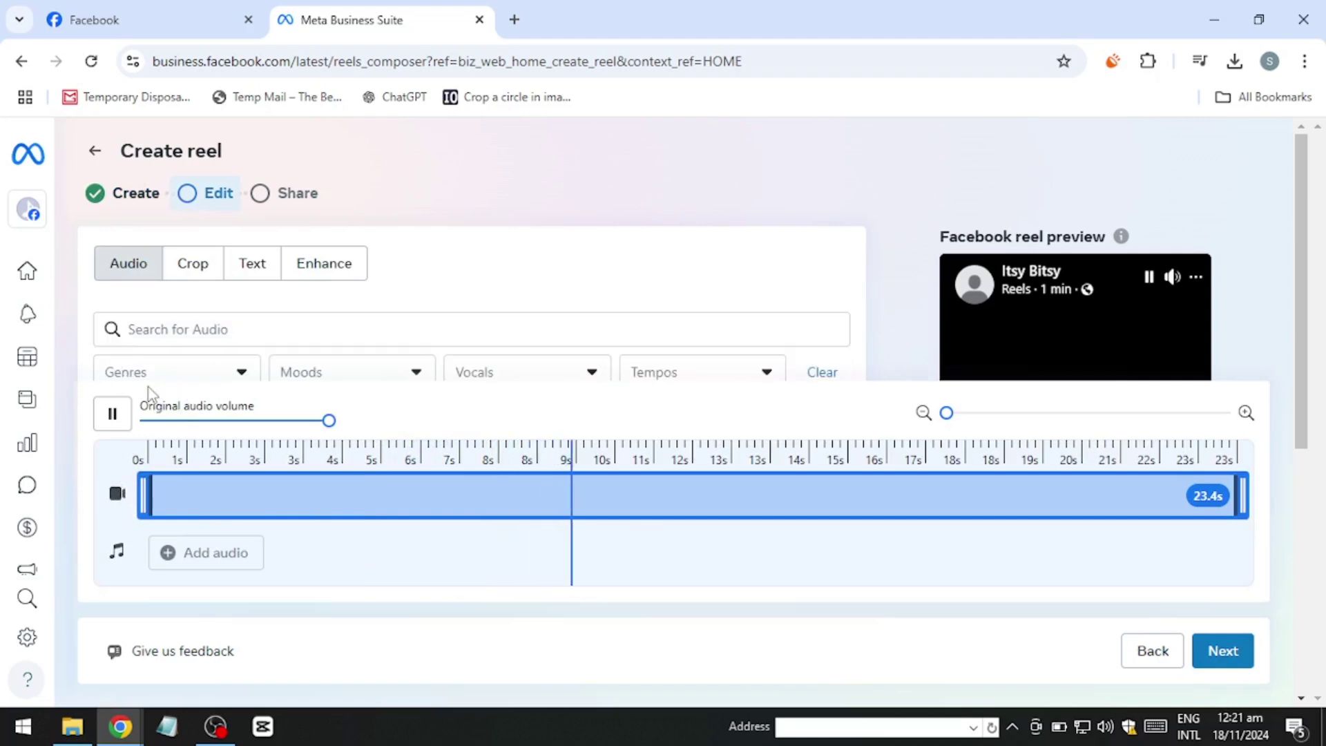
pyautogui.click(1239, 653)
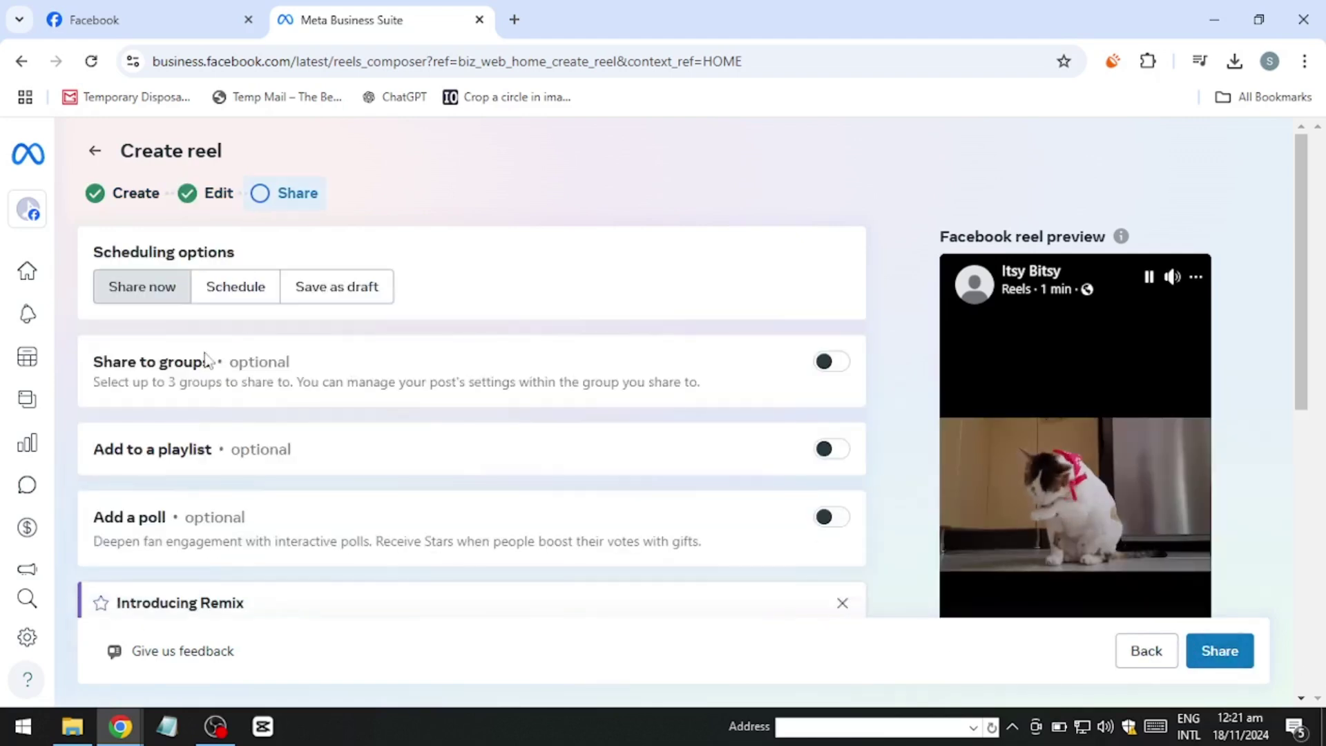
pyautogui.scroll(-5, 1032, 645)
pyautogui.click(1209, 650)
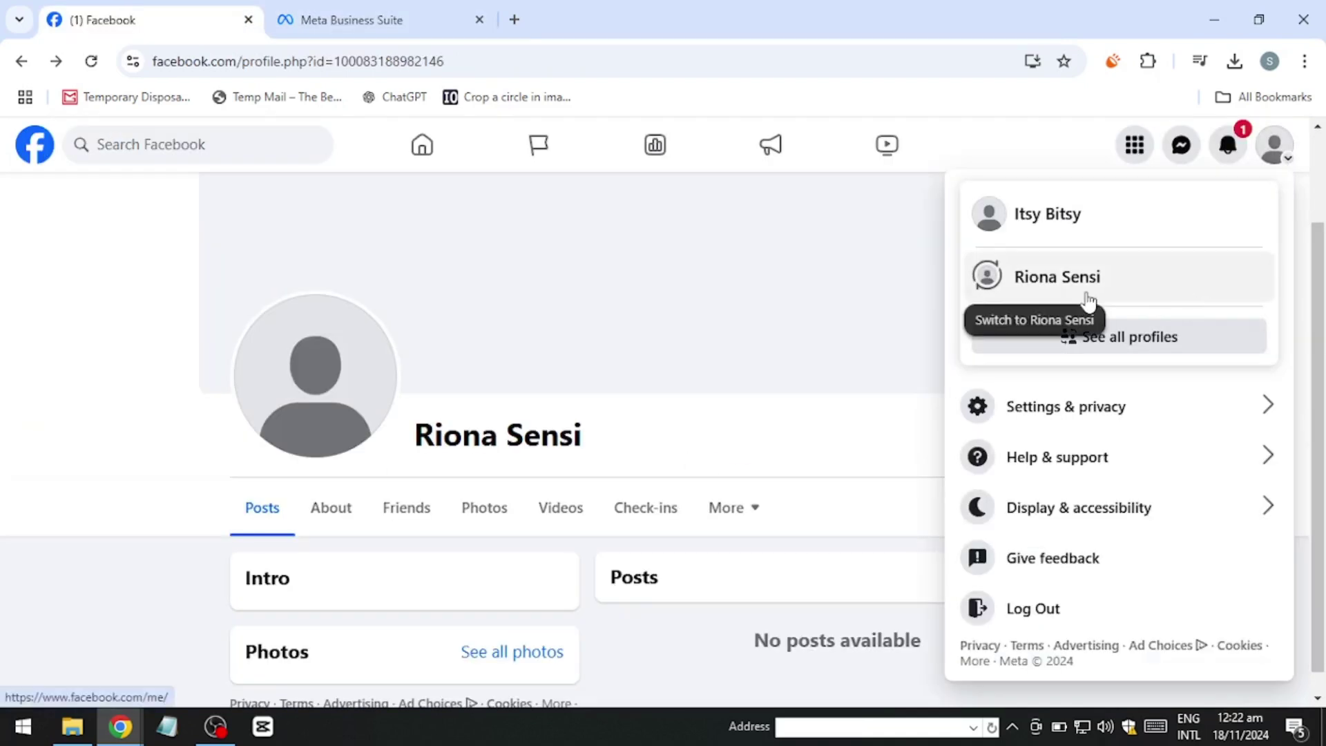
# Go to the Itsy Bitsy Page, dismiss the Grow your business card and open the cat reel in the viewer.
pyautogui.click(1084, 220)
pyautogui.scroll(-4, 685, 535)
pyautogui.scroll(-2, 696, 547)
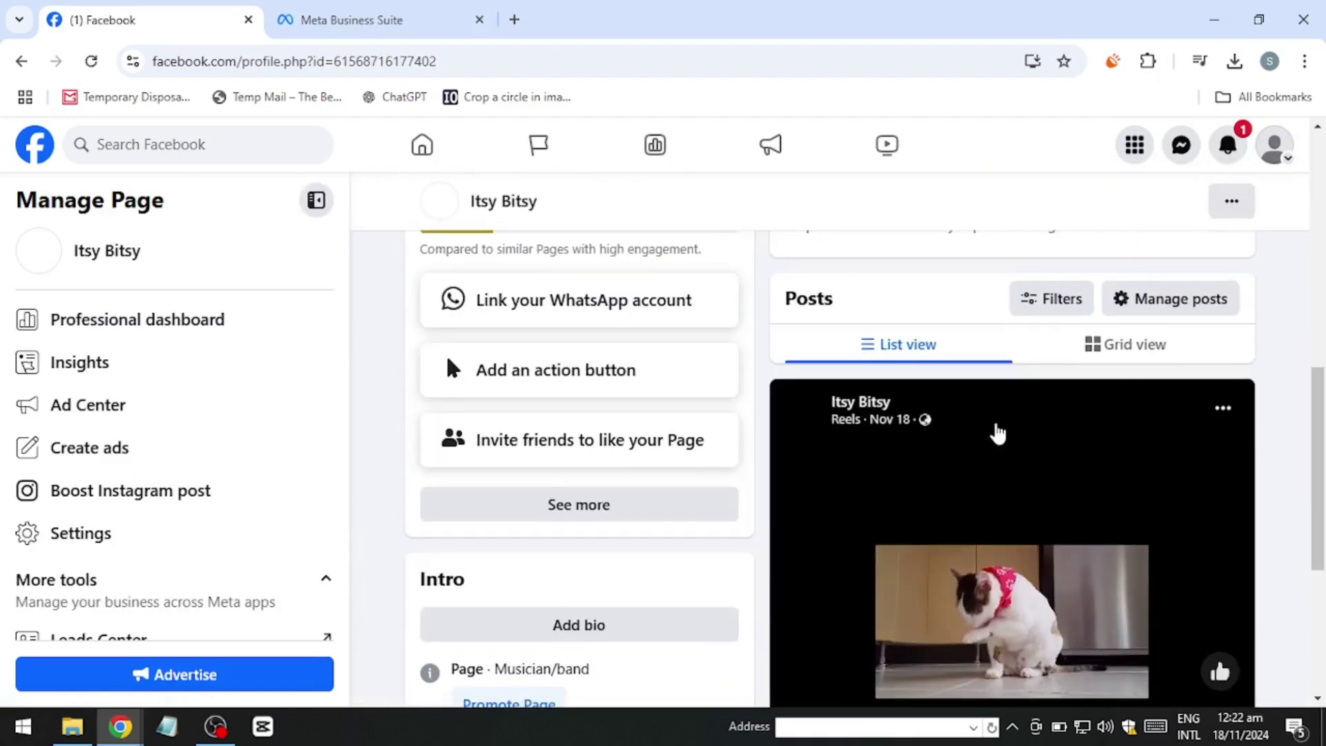
pyautogui.scroll(-3, 995, 432)
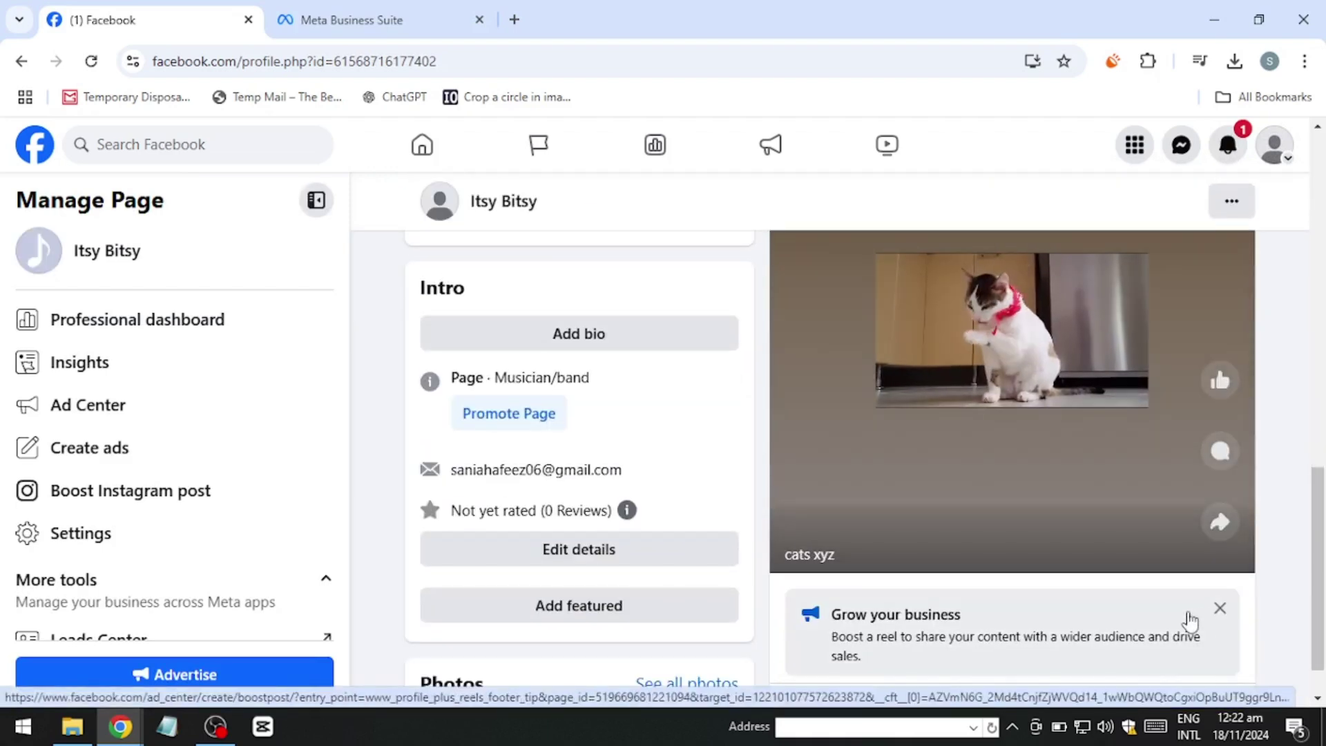
pyautogui.click(1220, 608)
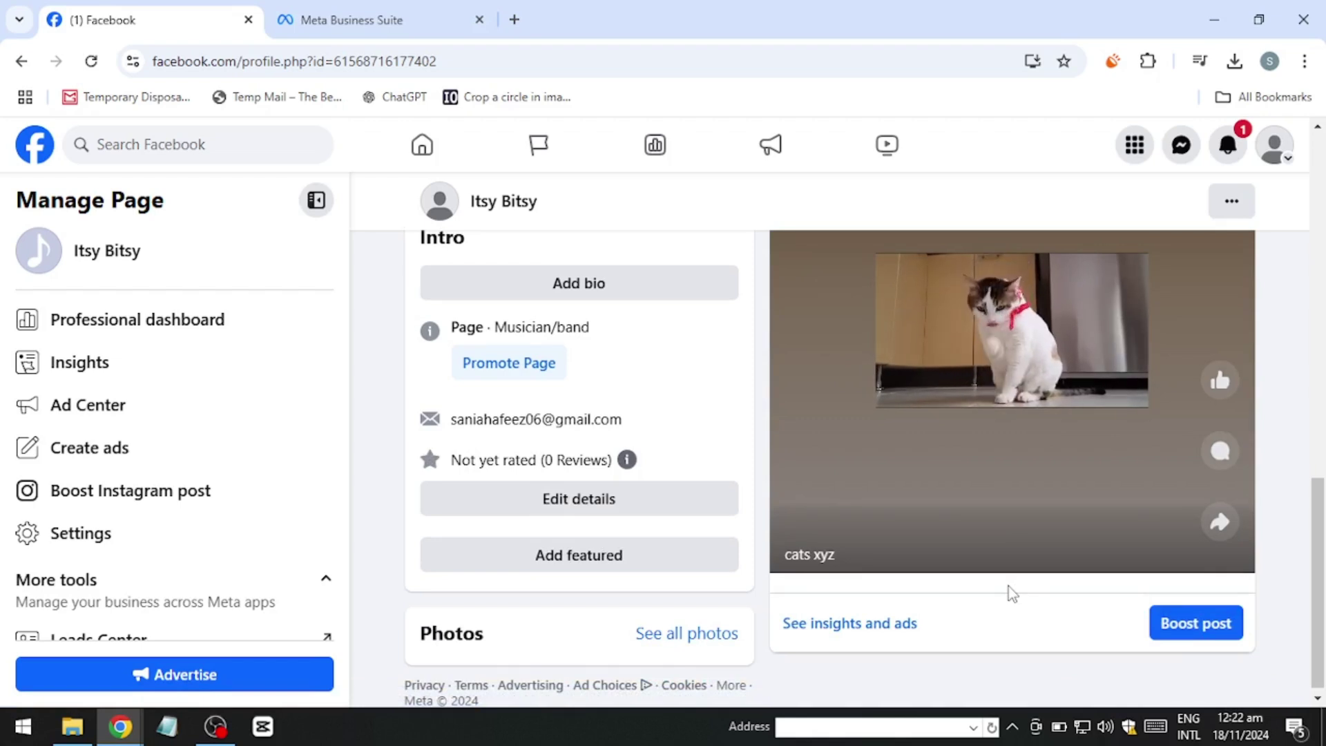
pyautogui.click(1056, 405)
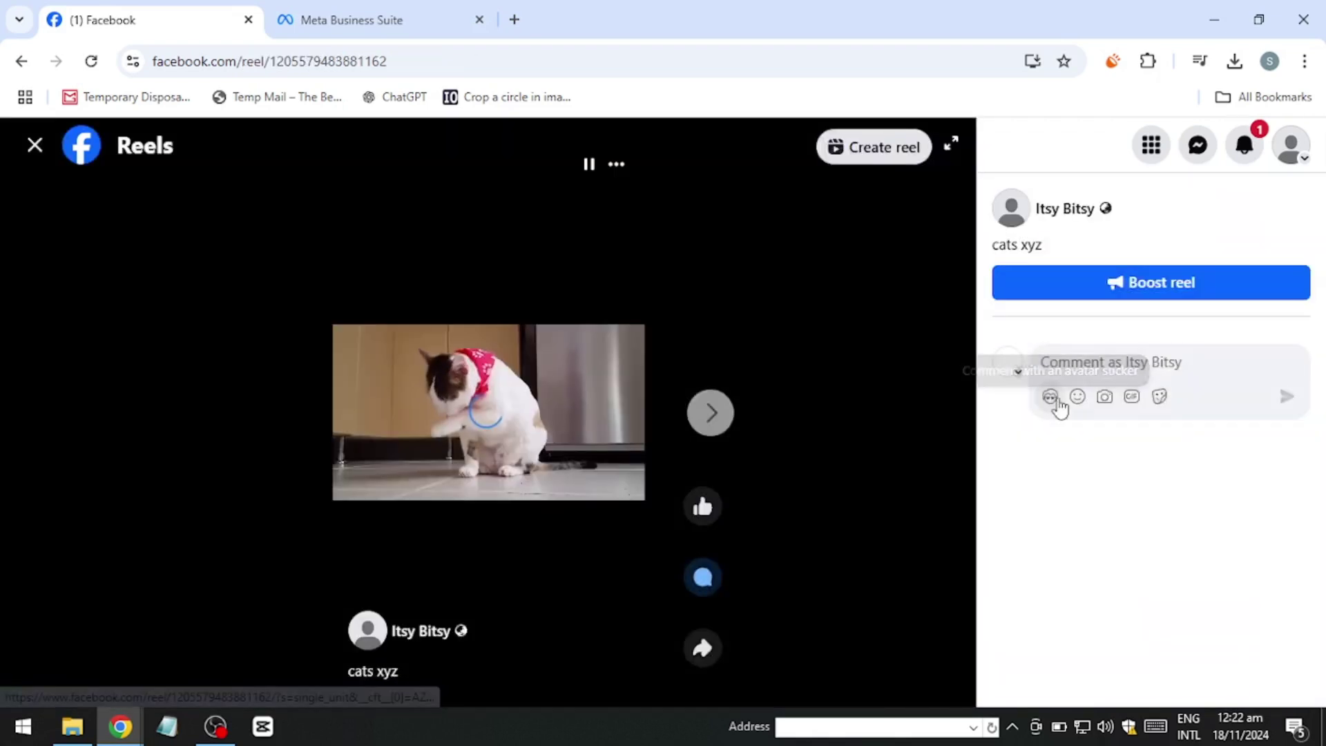
# Copy the reel's link from its menu, return to the Page and paste it into Facebook search.
pyautogui.click(617, 164)
pyautogui.click(362, 250)
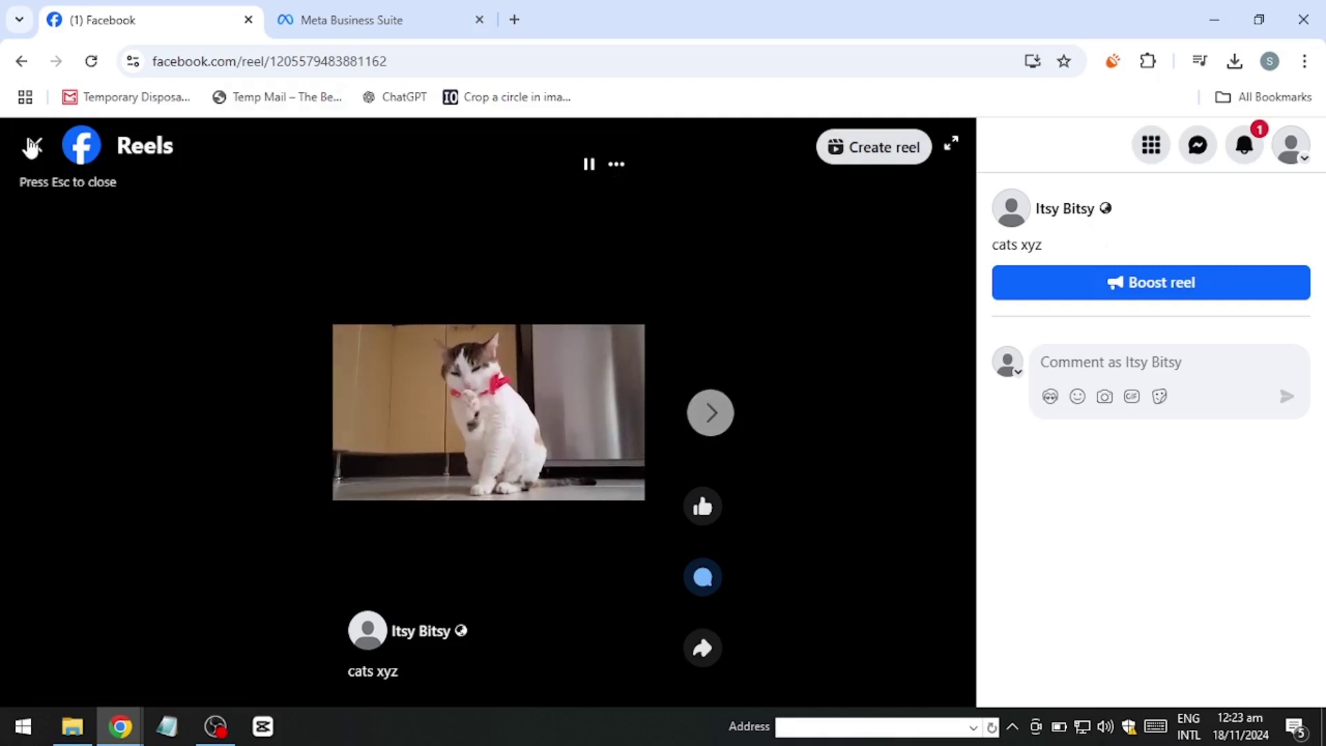
pyautogui.click(31, 147)
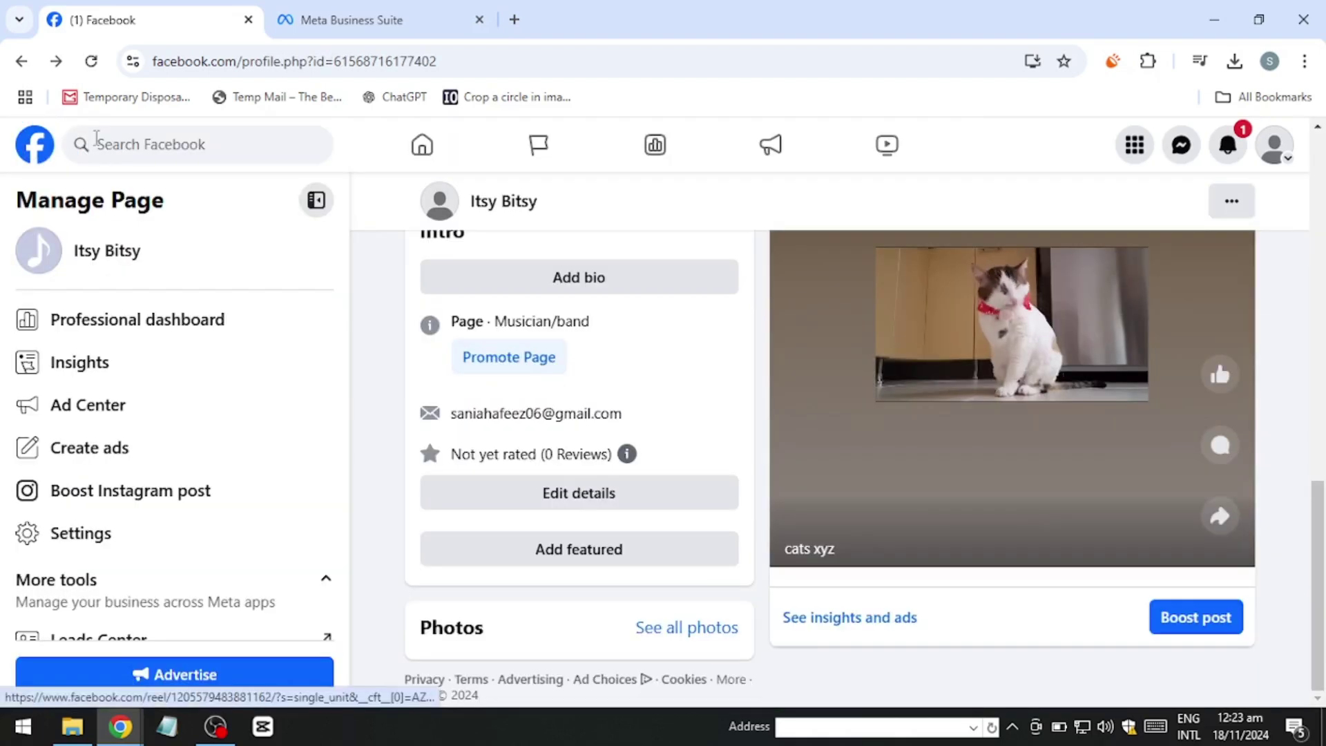
pyautogui.rightClick(99, 144)
pyautogui.click(145, 326)
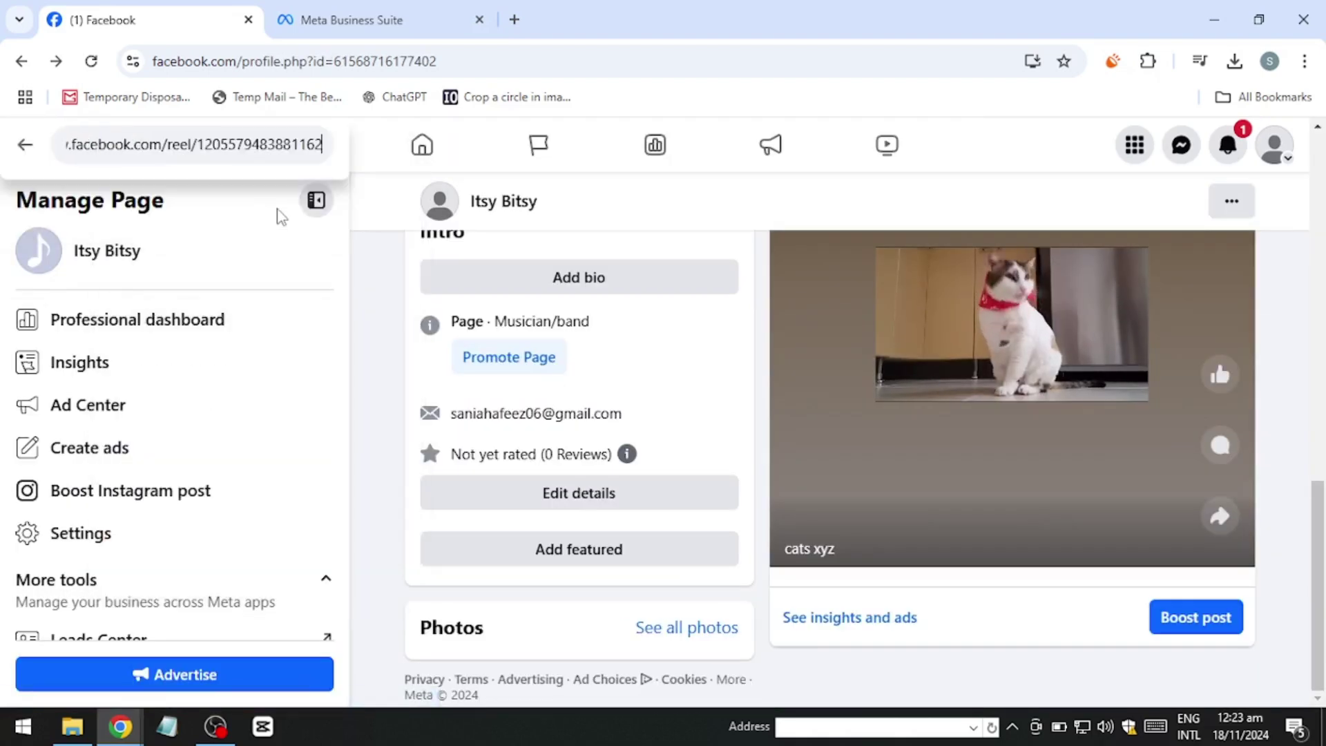